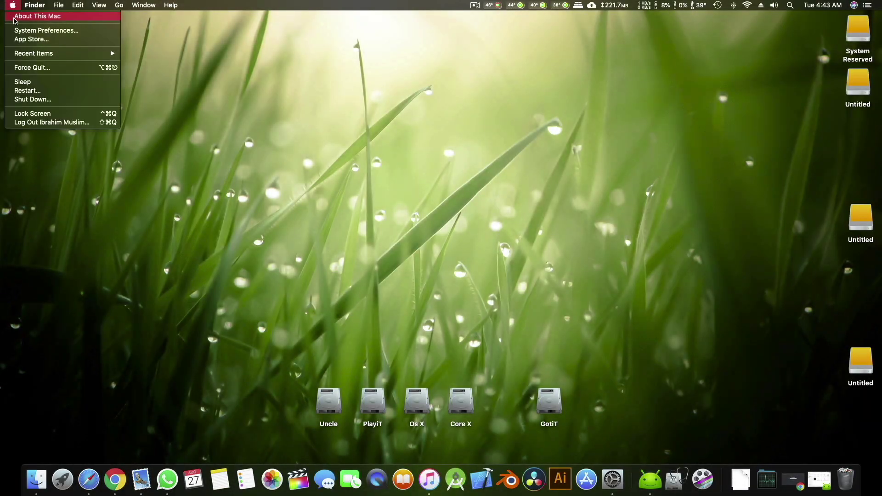
# View the Mac's system overview window, then close it.
pyautogui.click(14, 17)
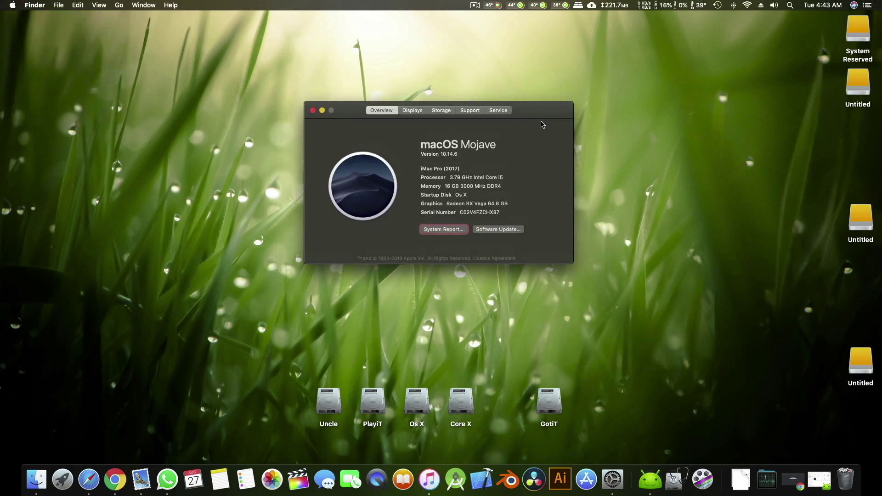
pyautogui.moveTo(543, 124); pyautogui.dragTo(522, 165)
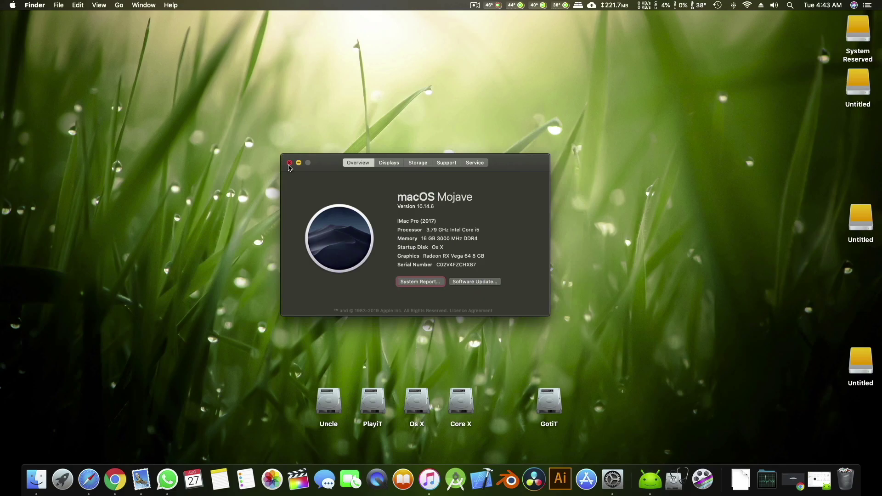
pyautogui.click(290, 163)
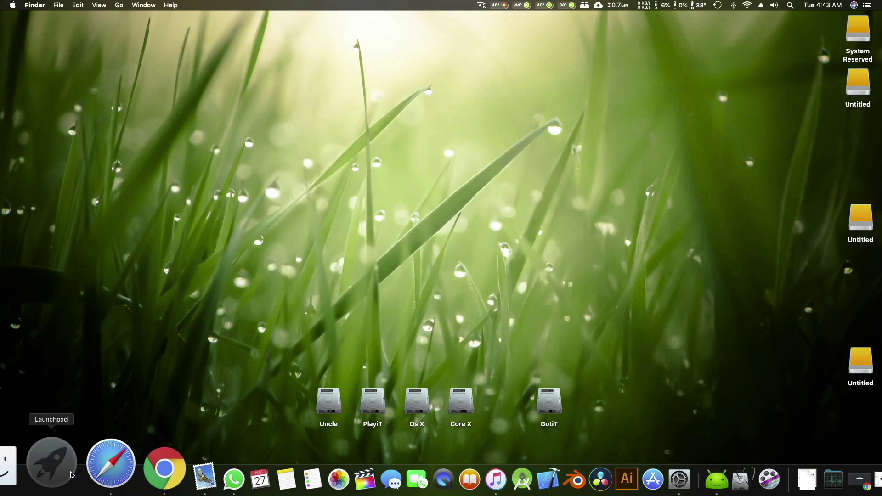
# Launch Clover Configurator from a Launchpad search for 'clo'.
pyautogui.click(48, 465)
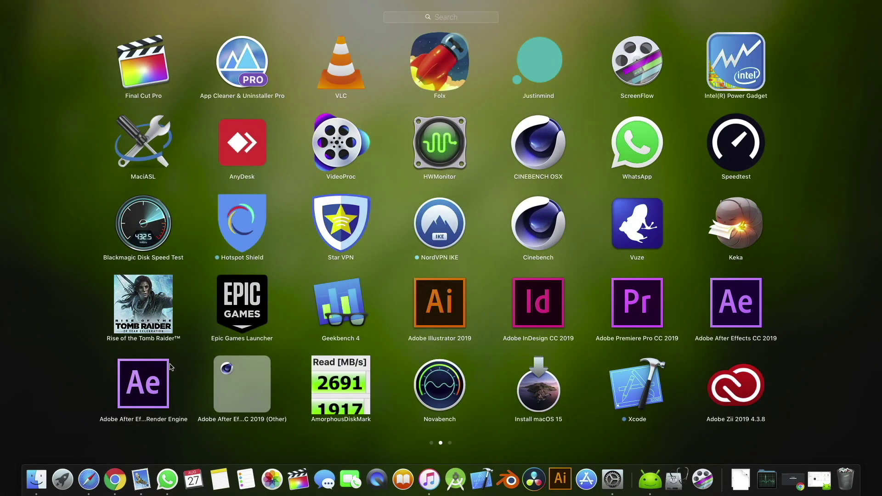
pyautogui.hscroll(5, 184, 296)
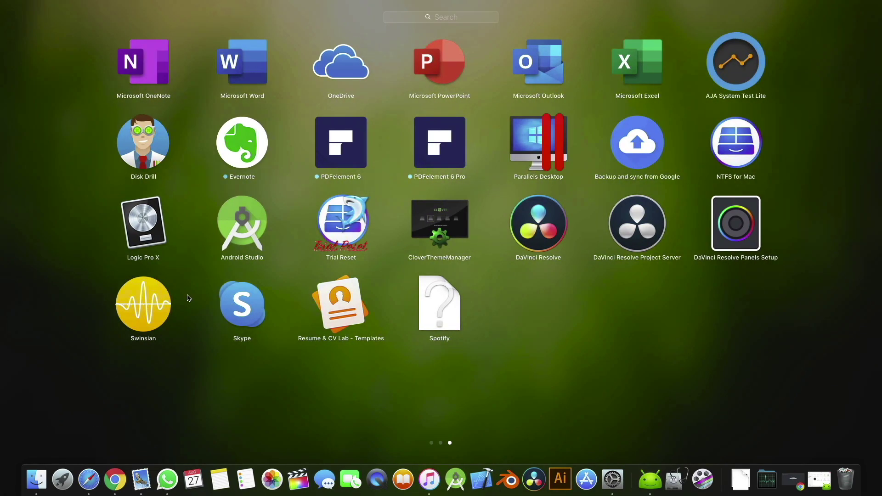
pyautogui.write('cl')
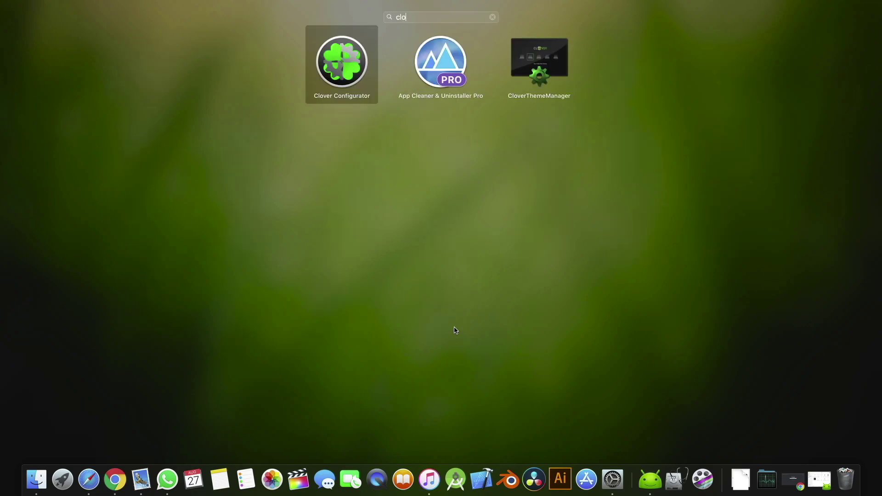
pyautogui.write('o')
pyautogui.press('Return')
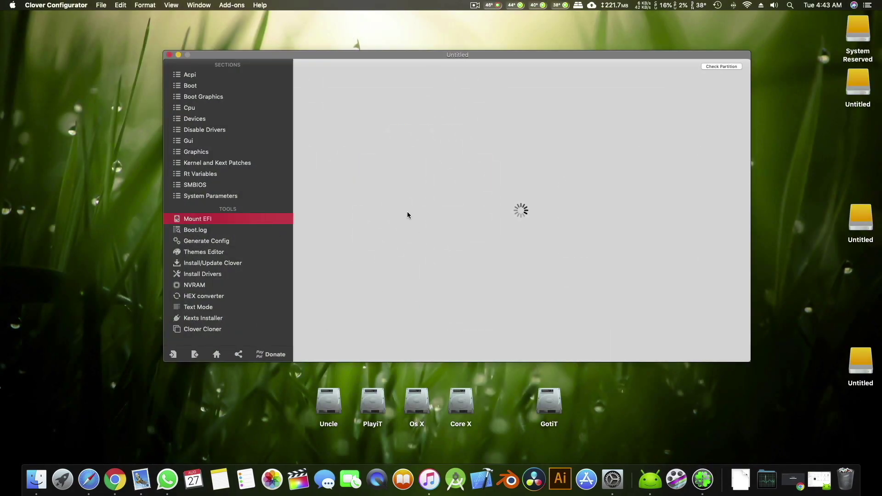
pyautogui.moveTo(418, 56)
pyautogui.mouseDown()
pyautogui.moveTo(332, 68)
pyautogui.moveTo(380, 86)
pyautogui.mouseUp()
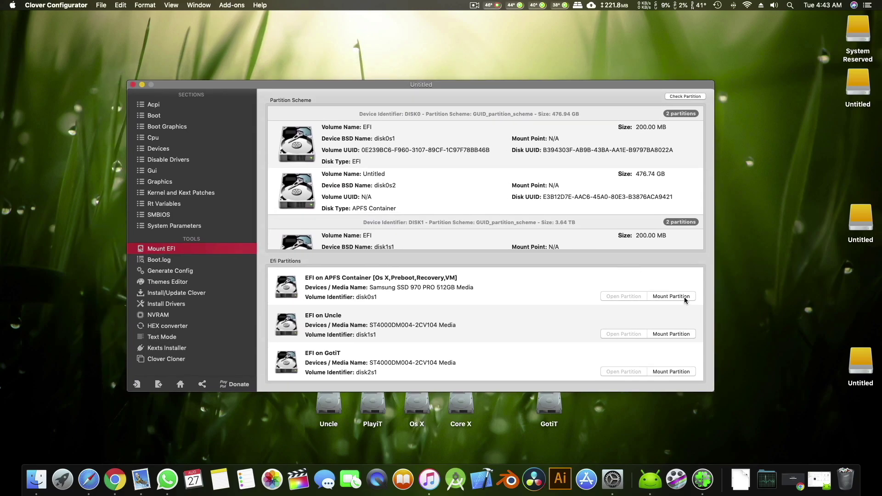
# Mount the Os X container's EFI partition, authorising with the password.
pyautogui.click(685, 297)
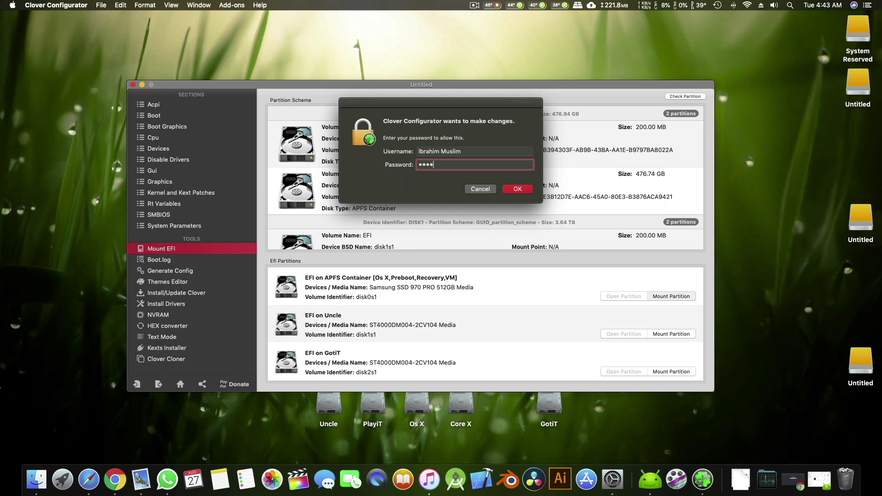
pyautogui.press('Return')
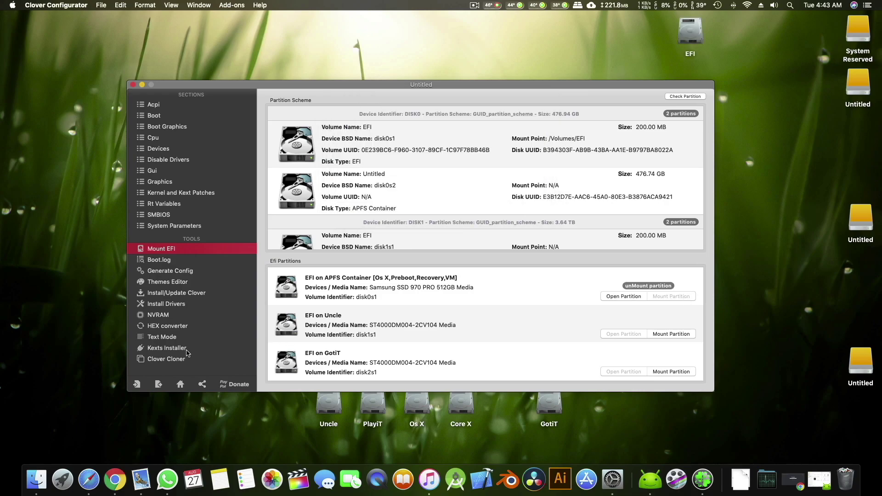
# Open EFI > CLOVER > config.plist from the home page's recent configs list.
pyautogui.click(181, 385)
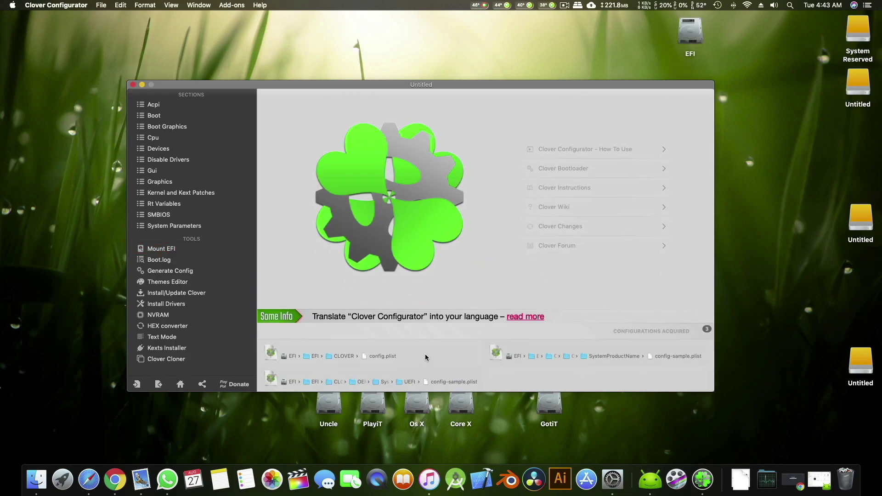
pyautogui.doubleClick(386, 361)
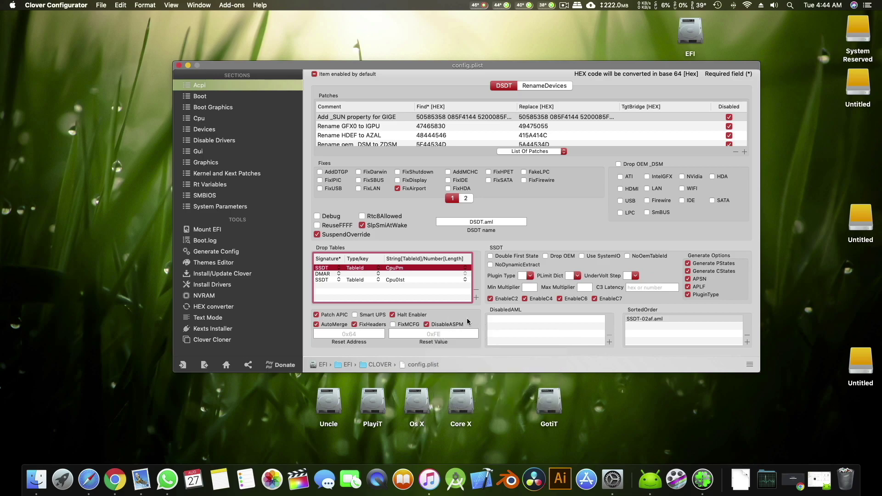
# Show the config's Boot settings and focus the Default Boot Volume field.
pyautogui.click(257, 99)
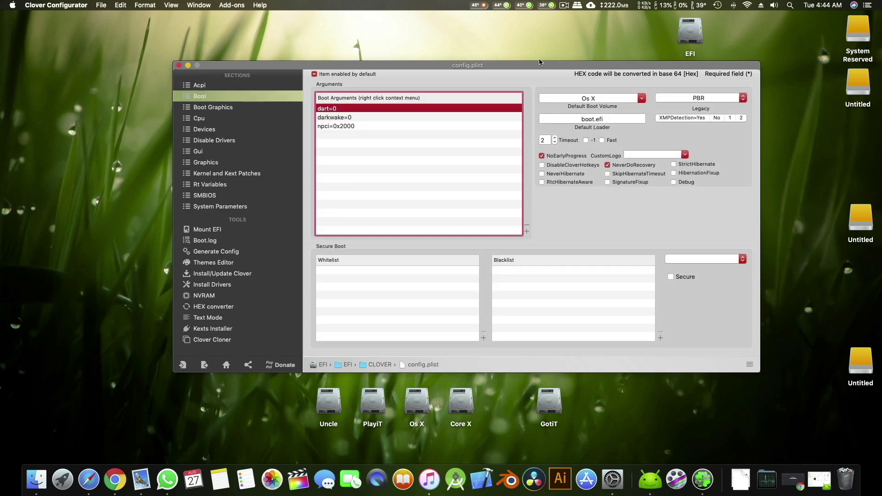
pyautogui.moveTo(540, 62)
pyautogui.mouseDown()
pyautogui.moveTo(511, 87)
pyautogui.moveTo(418, 95)
pyautogui.mouseUp()
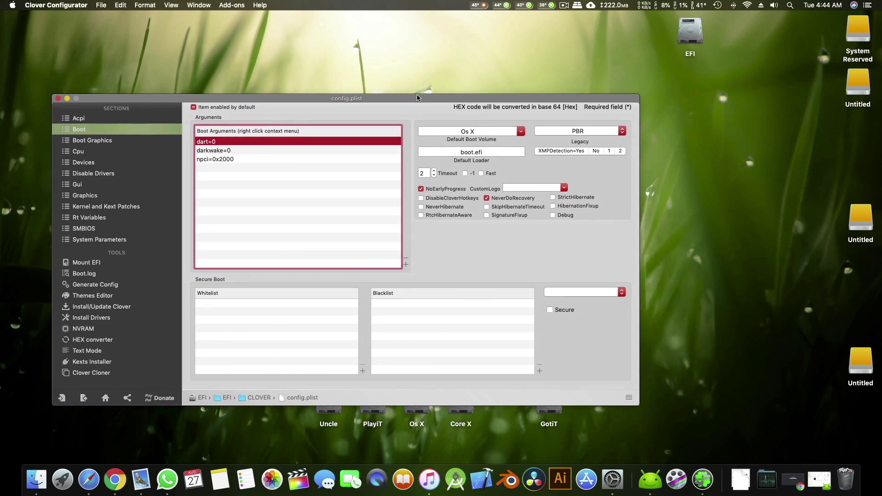
pyautogui.click(499, 133)
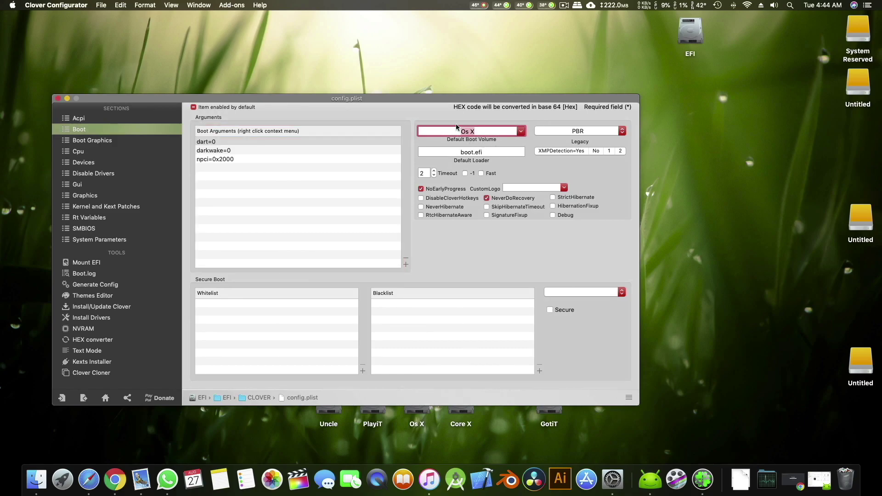
pyautogui.moveTo(457, 105); pyautogui.dragTo(458, 78)
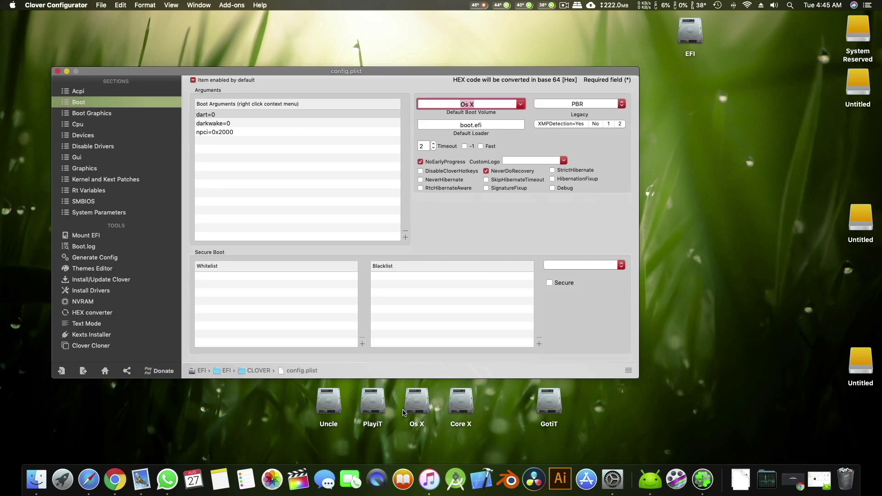
# Preview the Os X drive's details, then select the 'Os X' boot volume name.
pyautogui.click(413, 405)
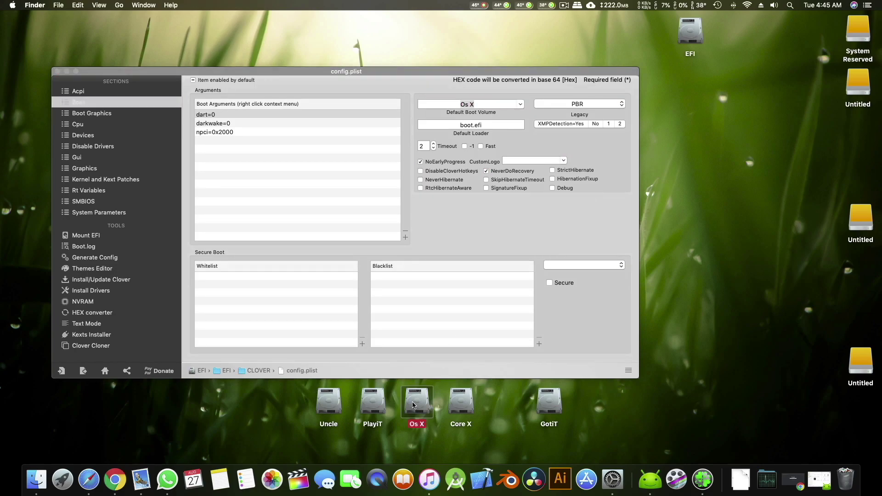
pyautogui.press('space')
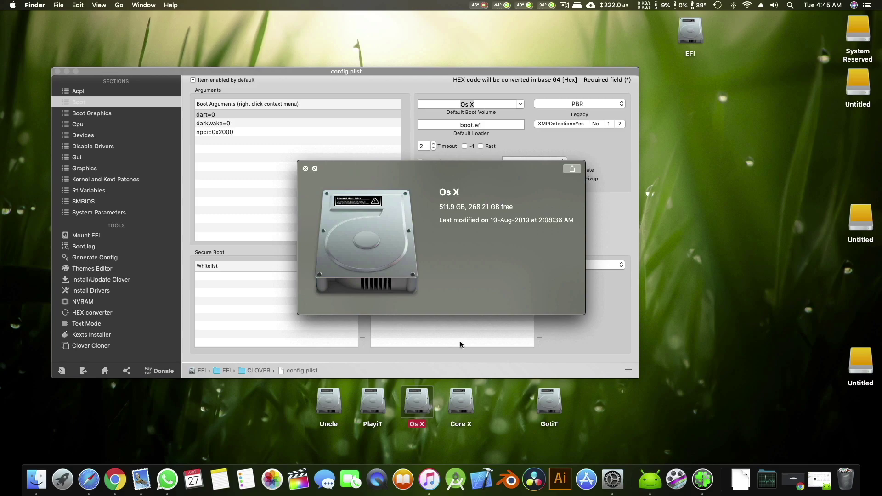
pyautogui.press('space')
pyautogui.click(489, 105)
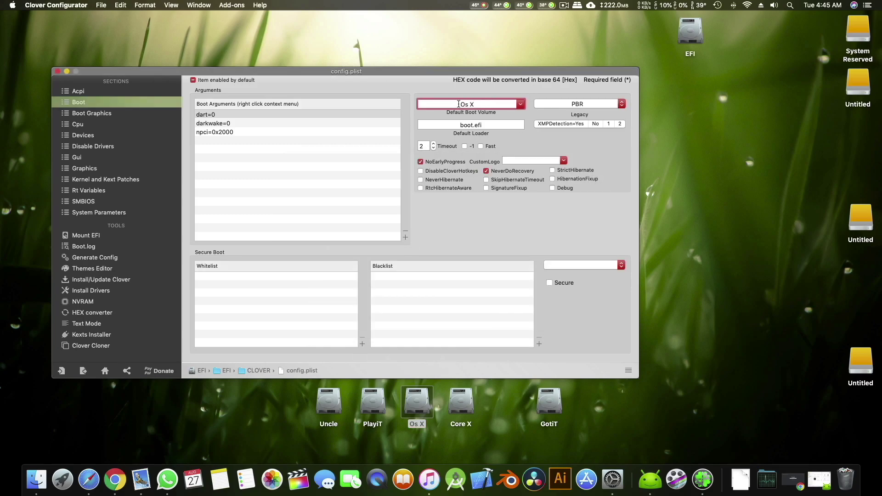
pyautogui.moveTo(493, 104); pyautogui.dragTo(404, 102)
# Retype the final capital X of the 'Os X' default boot volume.
pyautogui.click(498, 107)
pyautogui.press('BackSpace')
pyautogui.write('x')
pyautogui.press('BackSpace')
pyautogui.write('X')
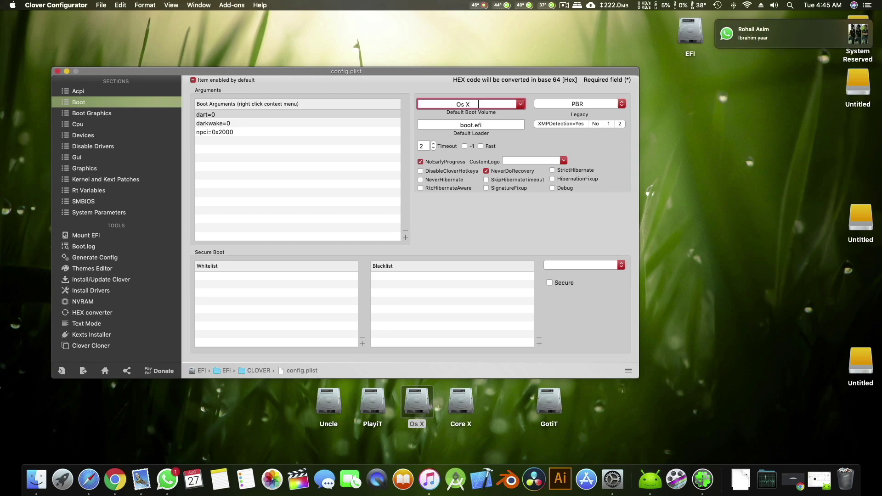
pyautogui.press('BackSpace')
pyautogui.press('BackSpace')
pyautogui.press('super+Tab')
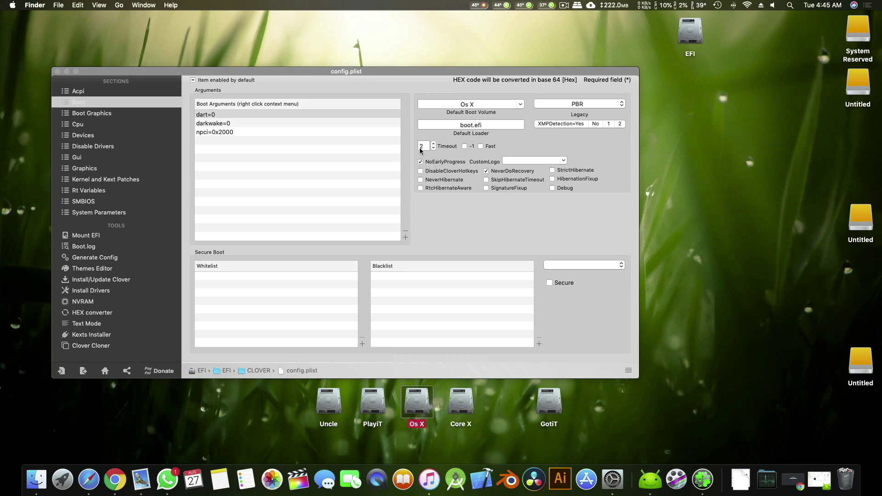
# Lower the boot timeout from 2 to 0 and save config.plist.
pyautogui.click(421, 150)
pyautogui.click(434, 149)
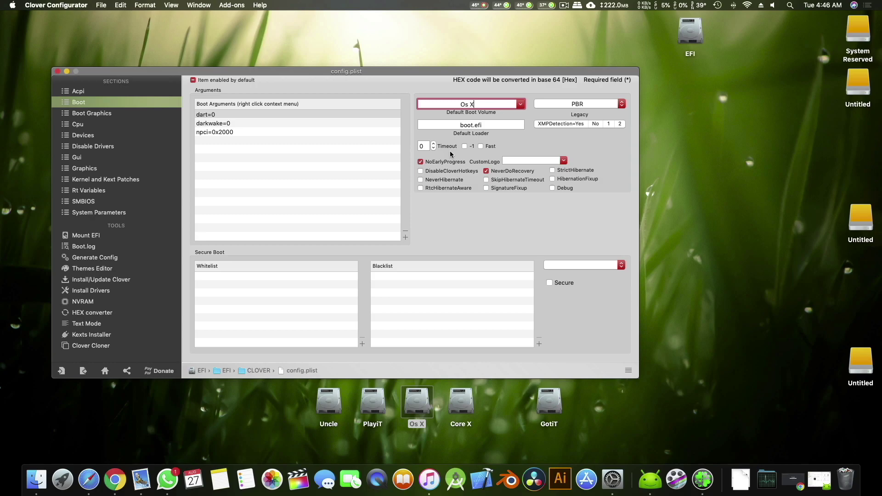
pyautogui.press('super+s')
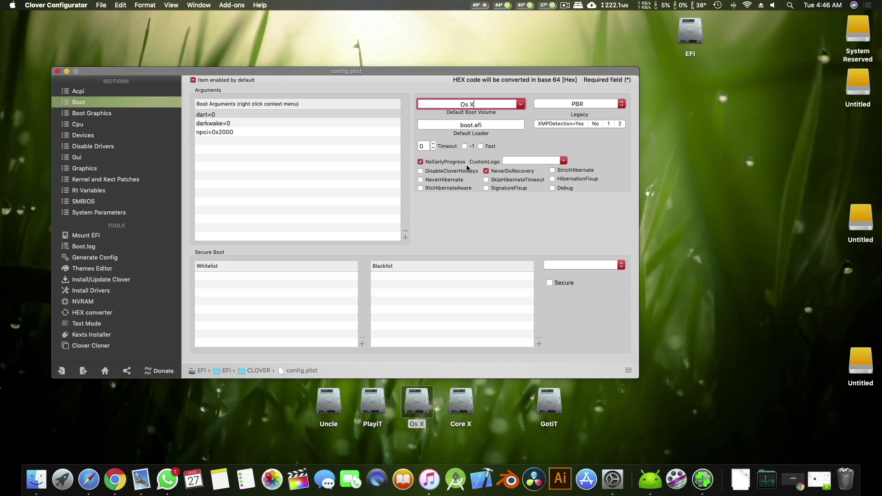
# Enable NeverHibernate and SkipHibernateTimeout, then dismiss the Apple menu restart options.
pyautogui.click(421, 180)
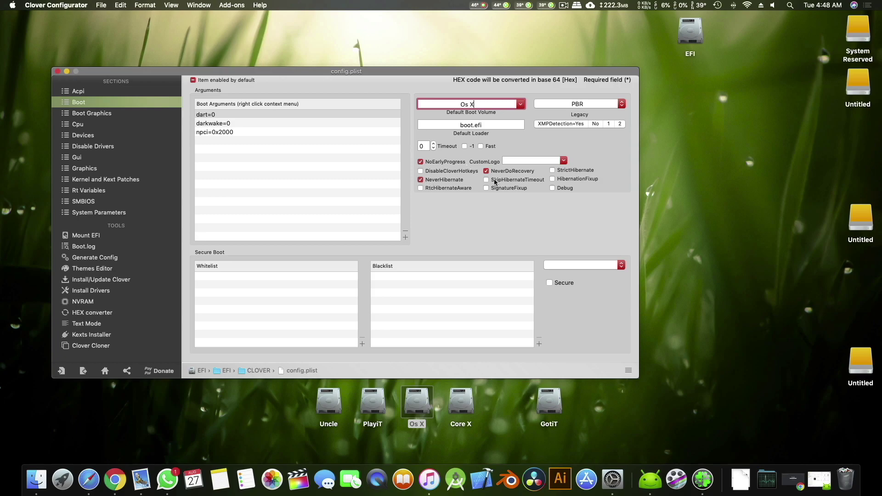
pyautogui.click(486, 180)
pyautogui.click(13, 5)
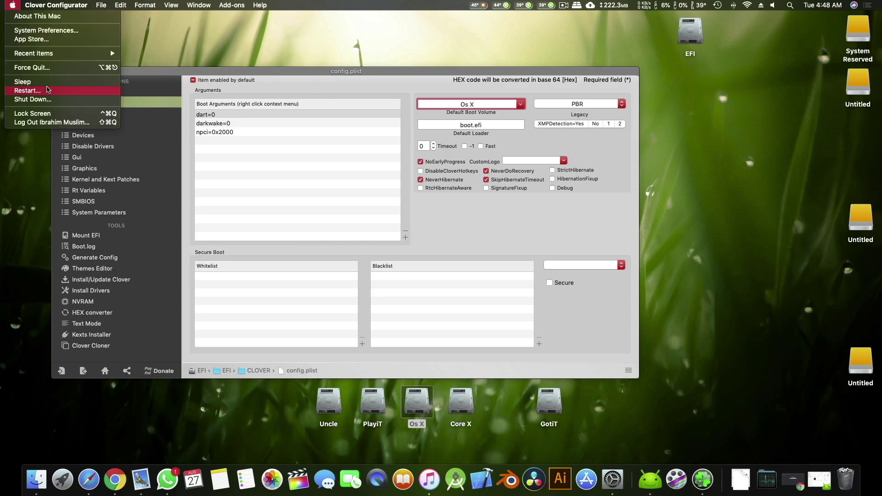
pyautogui.click(539, 217)
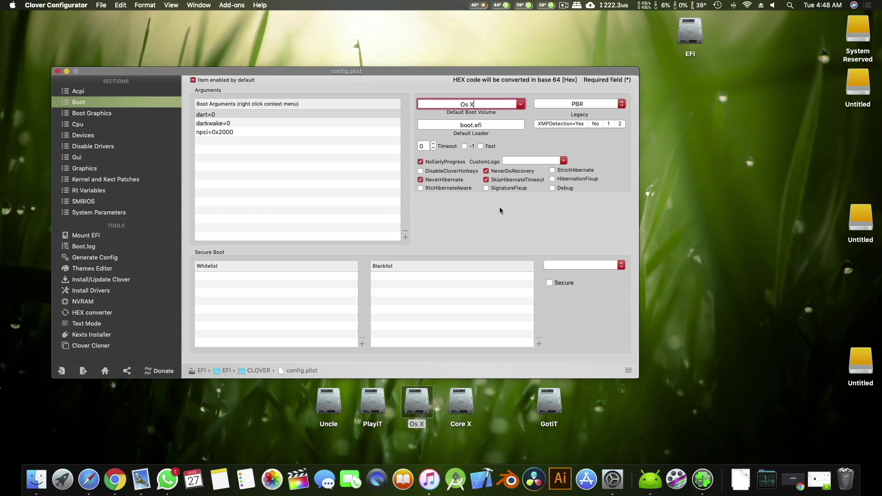
# Add the -v boot argument from the context menu, then delete it again.
pyautogui.click(227, 146)
pyautogui.rightClick(222, 143)
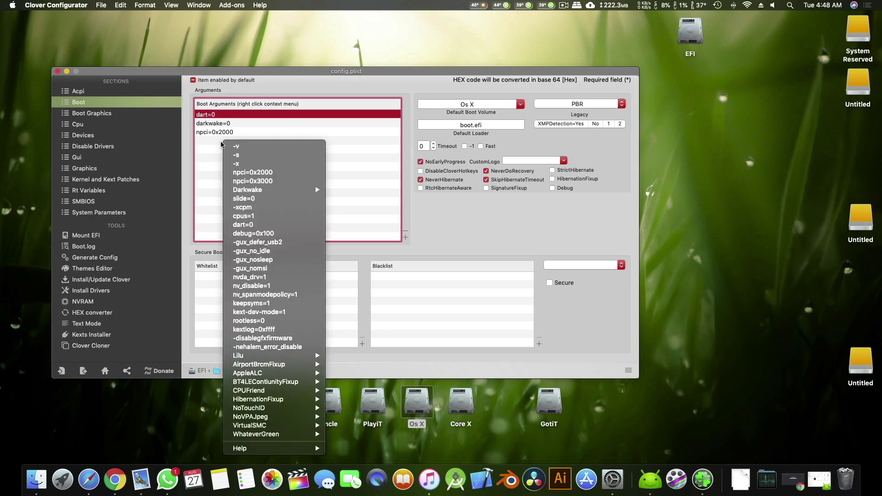
pyautogui.click(252, 147)
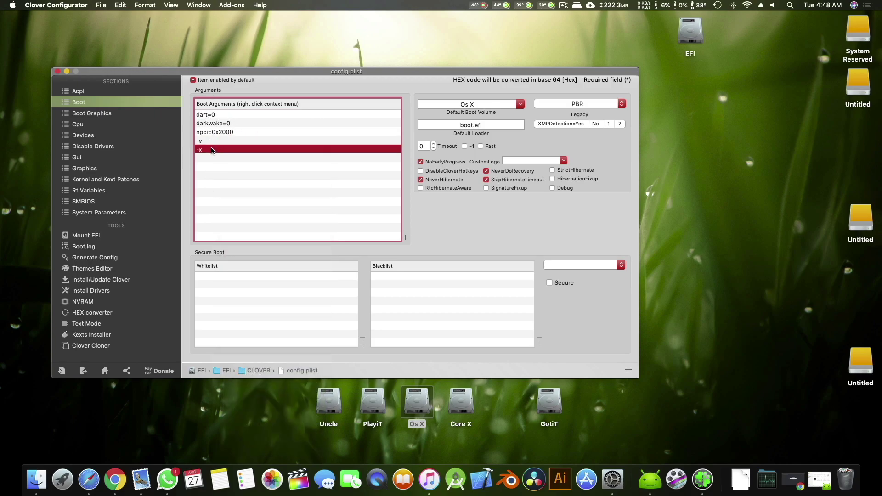
pyautogui.press('BackSpace')
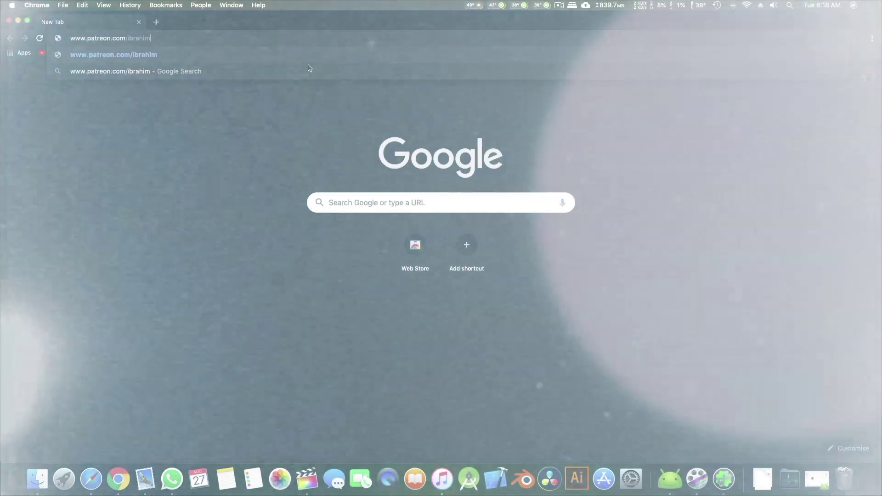
# Load Ibrahim Muslim's Patreon page and scroll past the $1–$250 tiers to custom pledge.
pyautogui.press('Return')
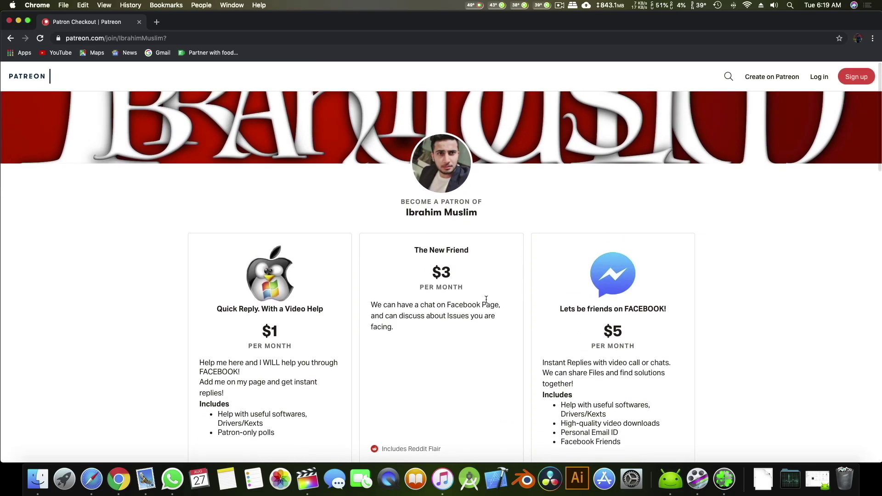
pyautogui.scroll(-3, 451, 325)
pyautogui.scroll(-3, 461, 326)
pyautogui.scroll(-2, 510, 315)
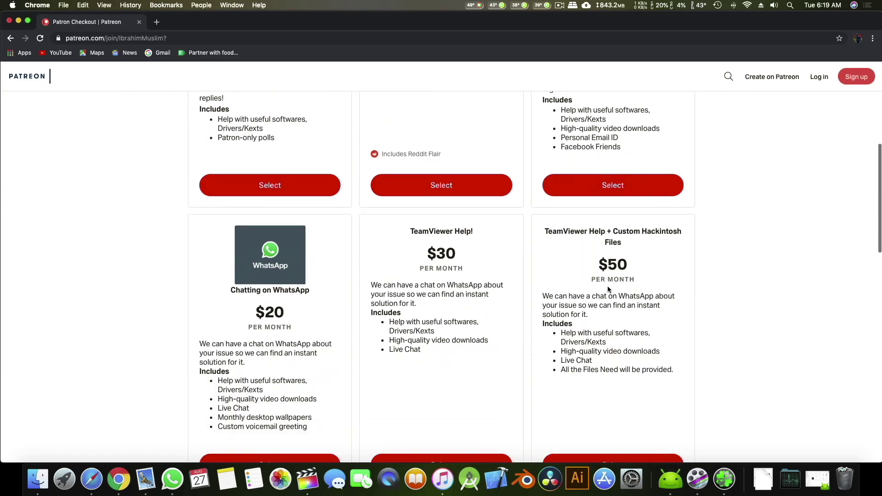
pyautogui.scroll(-2, 543, 322)
pyautogui.scroll(-3, 569, 324)
pyautogui.scroll(-3, 569, 321)
pyautogui.scroll(-1, 569, 321)
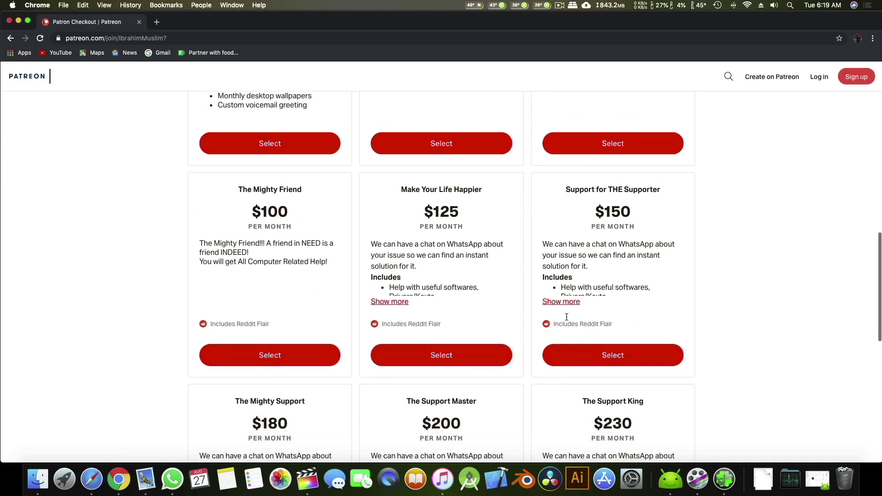
pyautogui.scroll(-2, 569, 320)
pyautogui.scroll(-4, 568, 321)
pyautogui.scroll(-3, 399, 346)
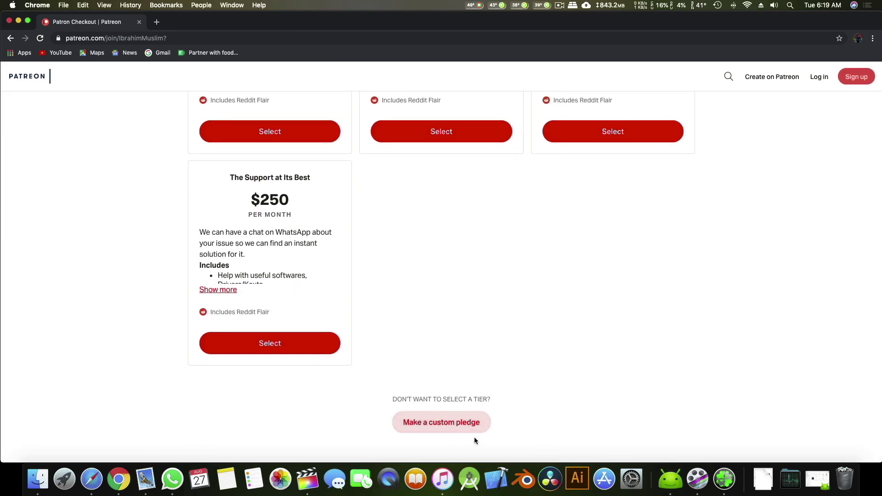
pyautogui.scroll(-1, 473, 437)
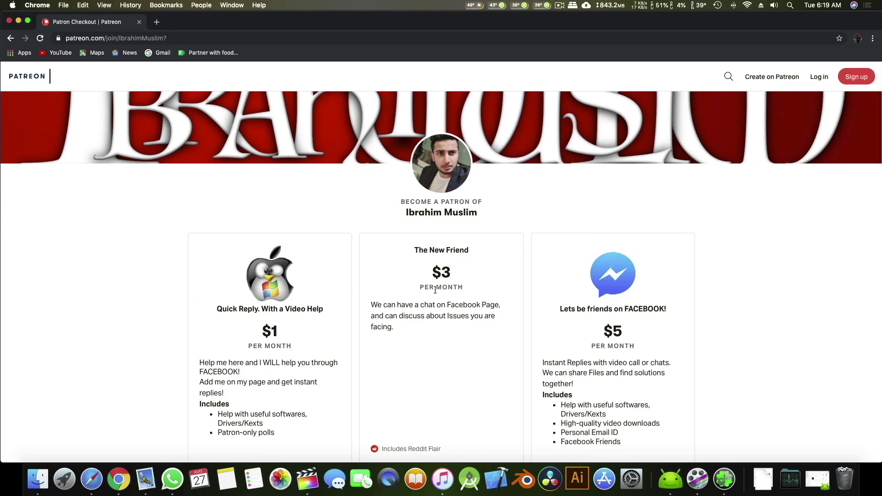
pyautogui.scroll(-3, 461, 326)
pyautogui.scroll(-3, 487, 322)
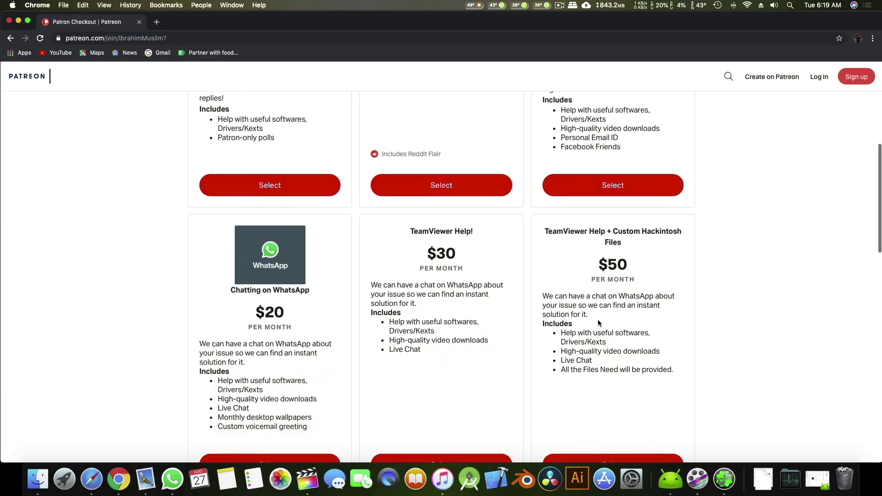
pyautogui.scroll(-3, 570, 317)
pyautogui.scroll(-3, 568, 320)
pyautogui.scroll(-3, 569, 320)
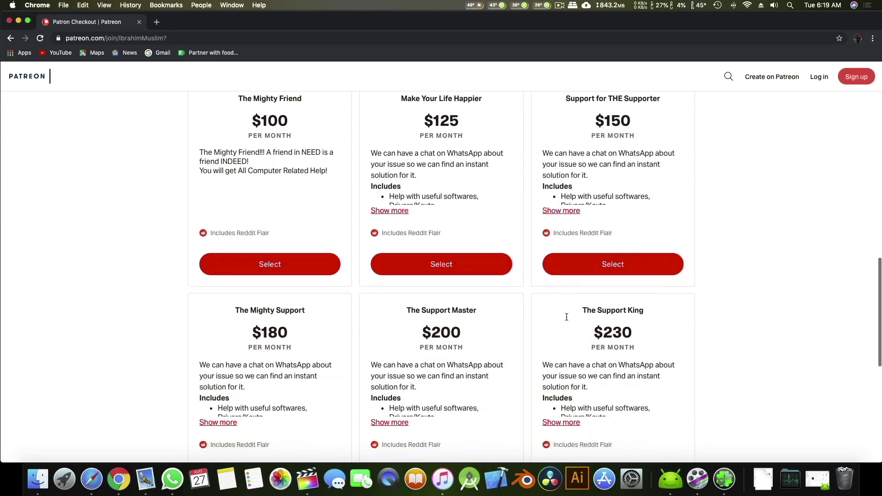
pyautogui.scroll(-1, 568, 321)
pyautogui.scroll(-4, 567, 321)
pyautogui.scroll(-2, 399, 345)
pyautogui.scroll(-1, 399, 346)
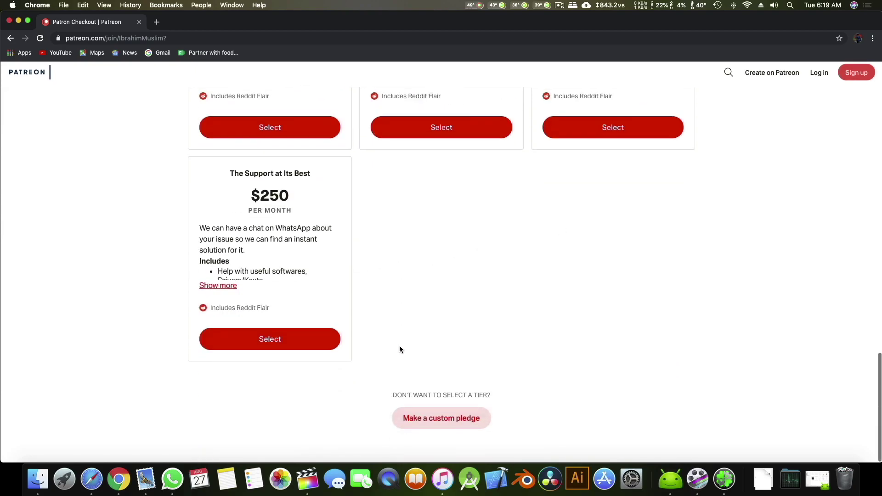